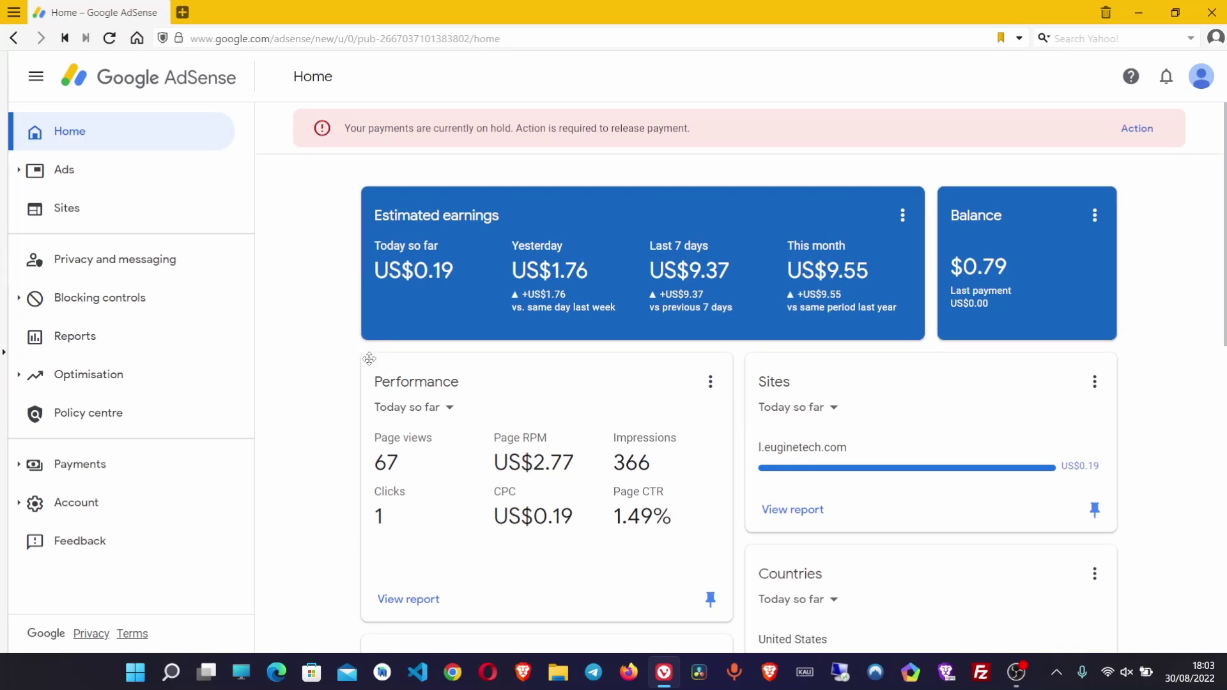
Go to gmail.com in a new tab and open the Google Payments identity-verification email
left_click(182, 12)
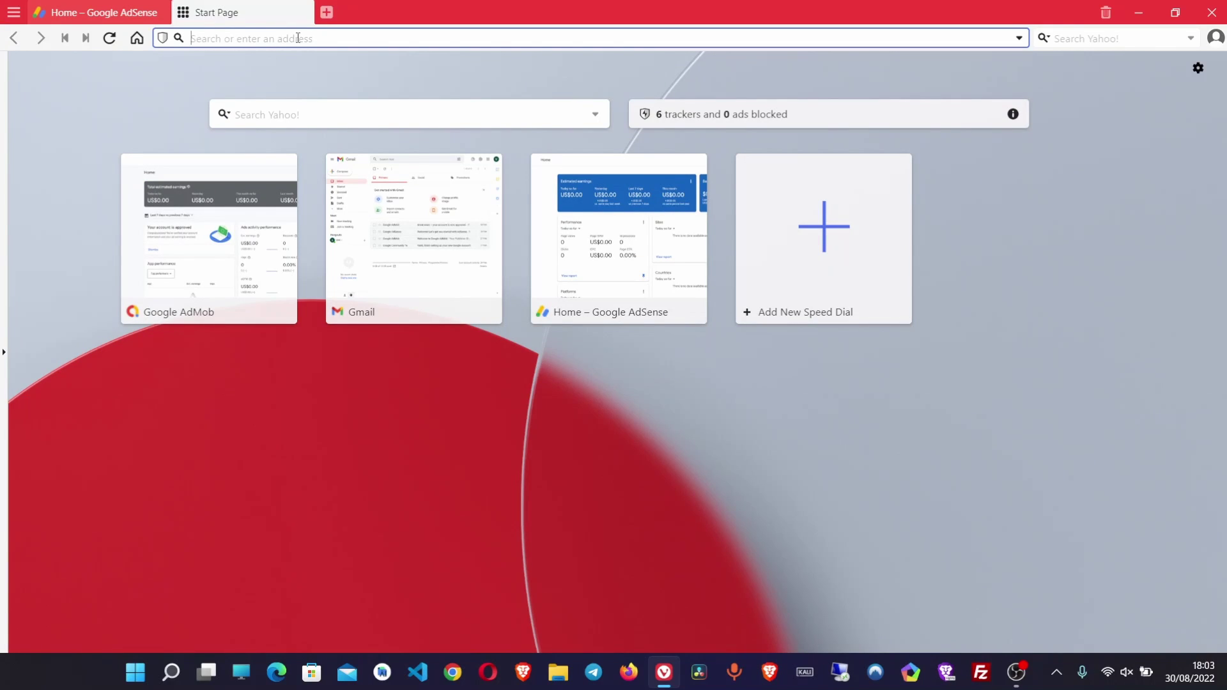
type("gmas")
key("BackSpace")
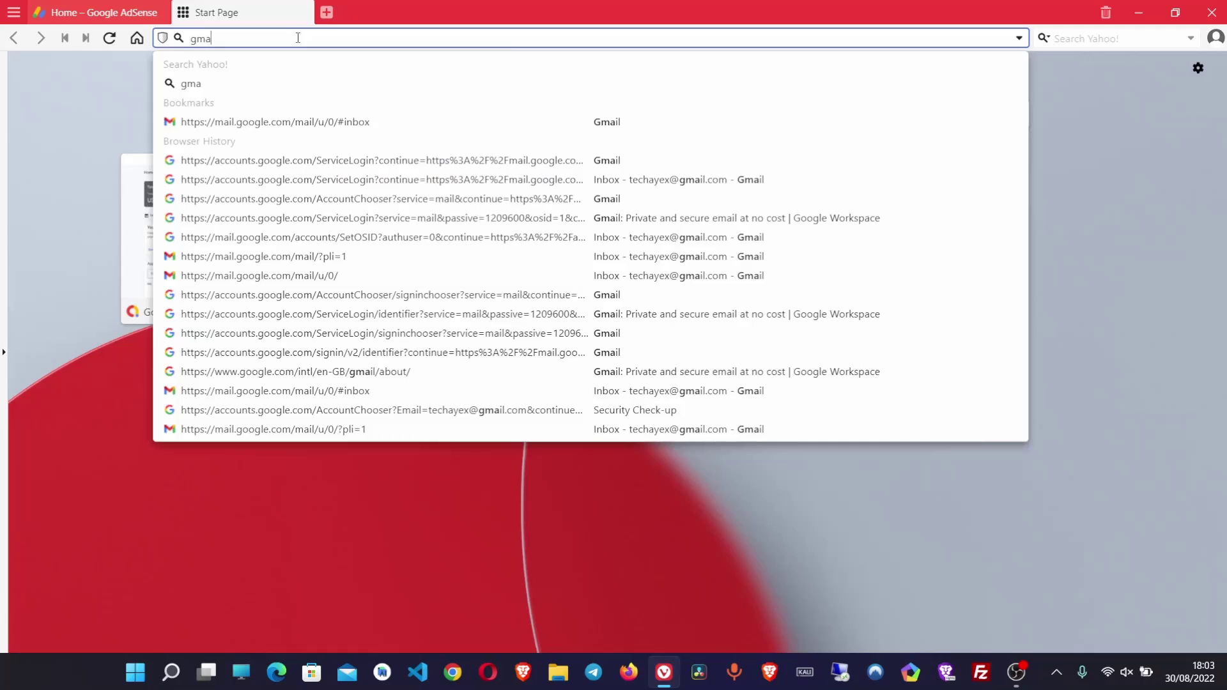
type("il.com")
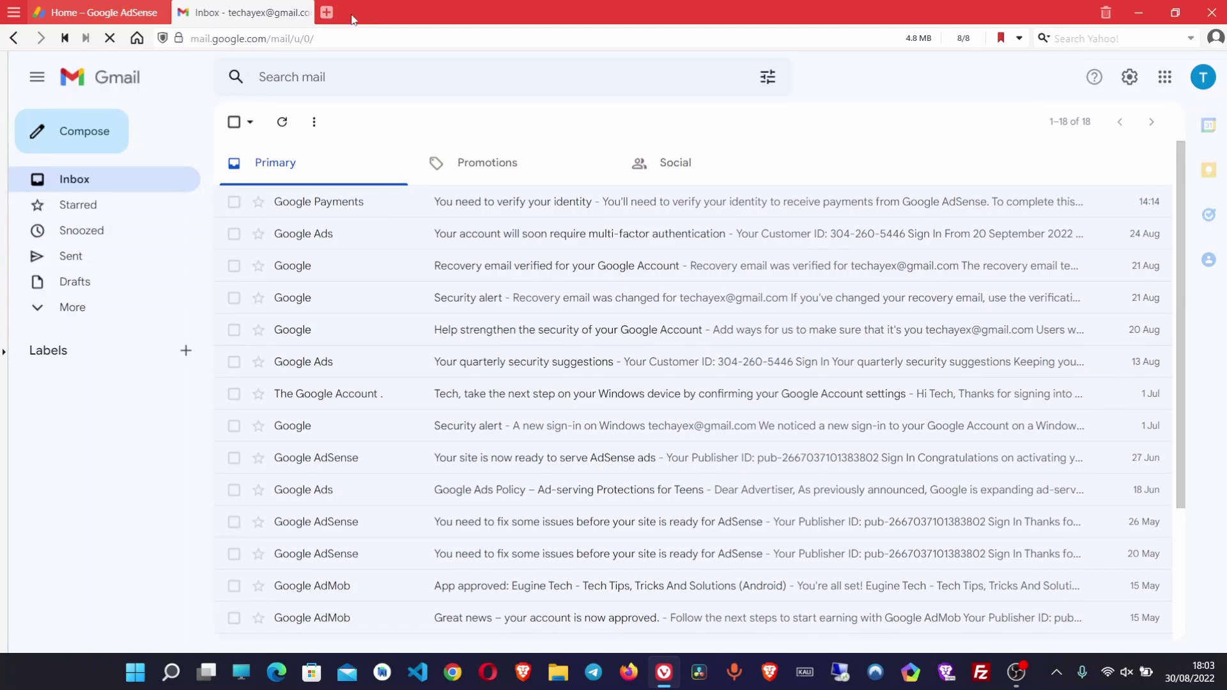
left_click(529, 203)
Read the email's tips on readable images, limited attempts and not uploading other documents
scroll(415, 439, "down", 4)
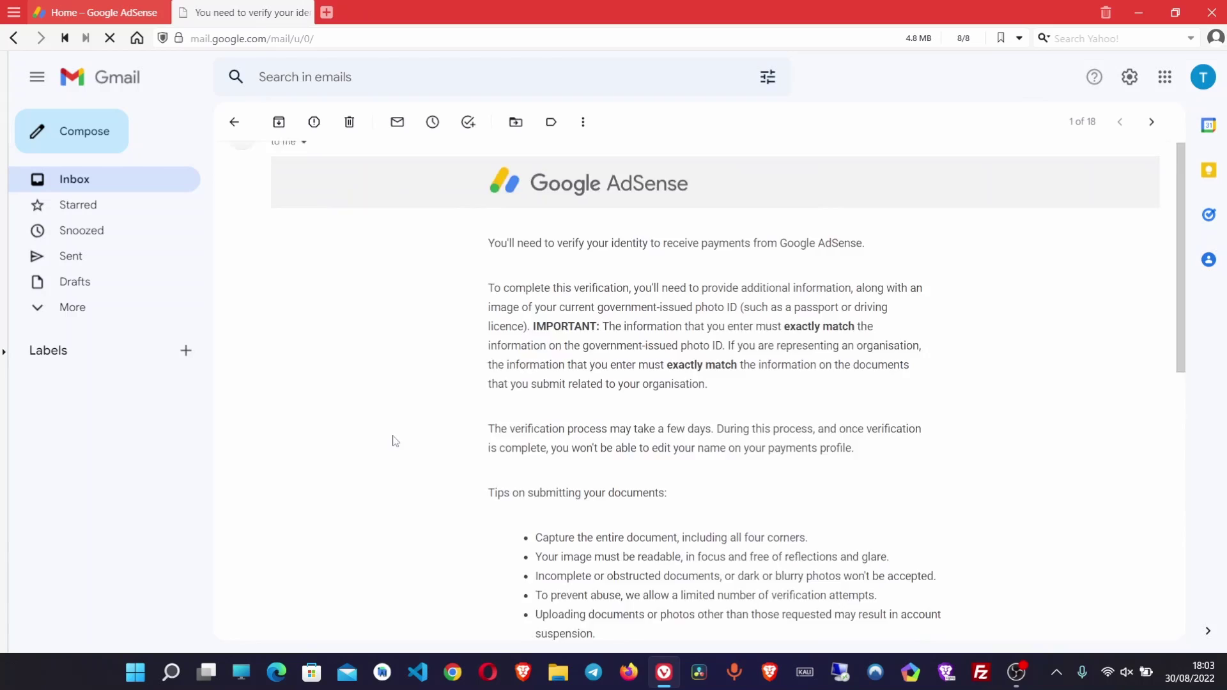
scroll(484, 404, "up", 1)
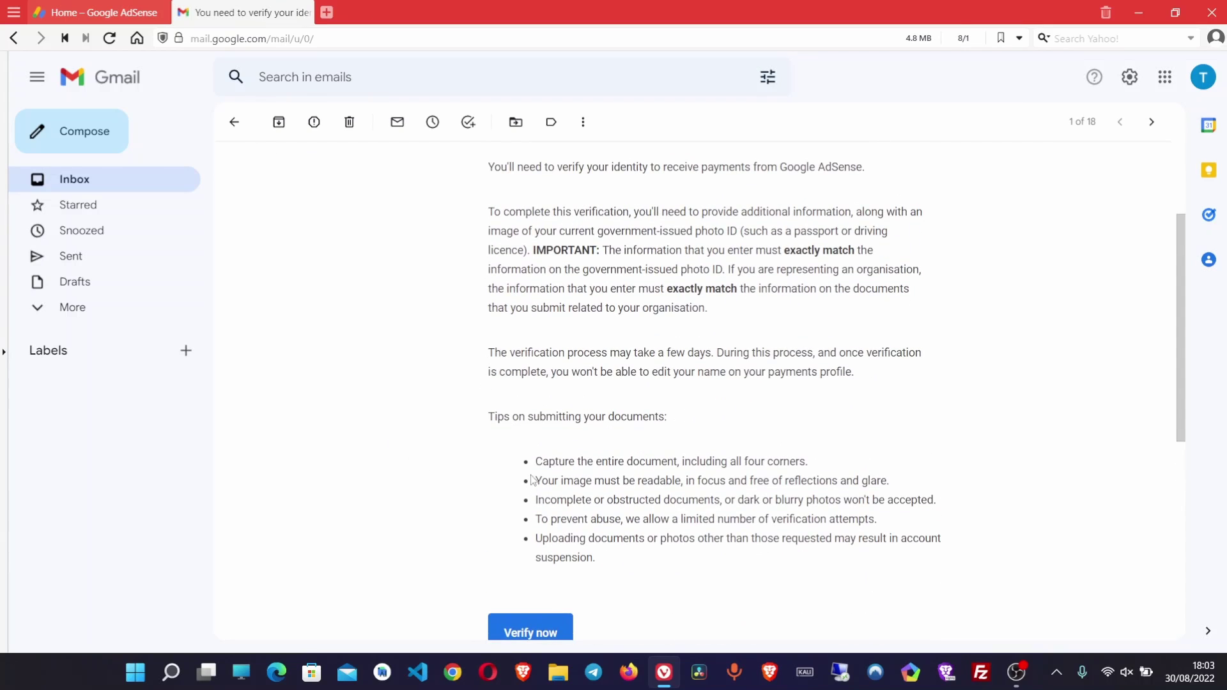
left_click_drag(539, 465, 822, 465)
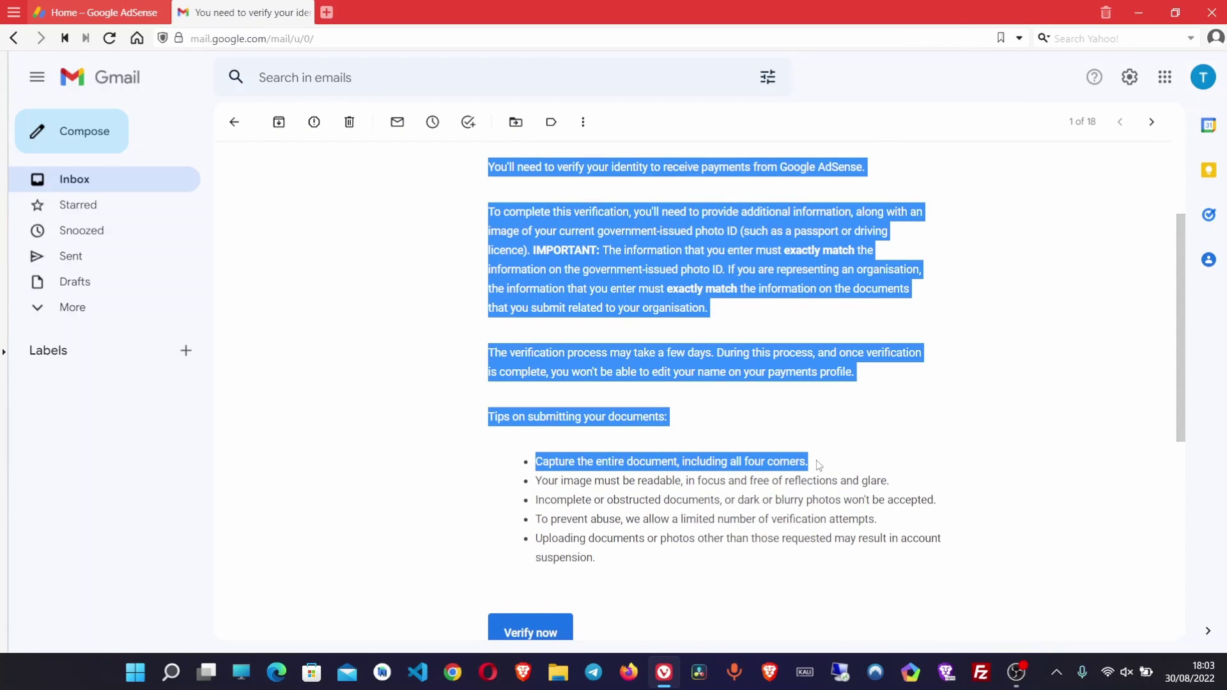
left_click(691, 474)
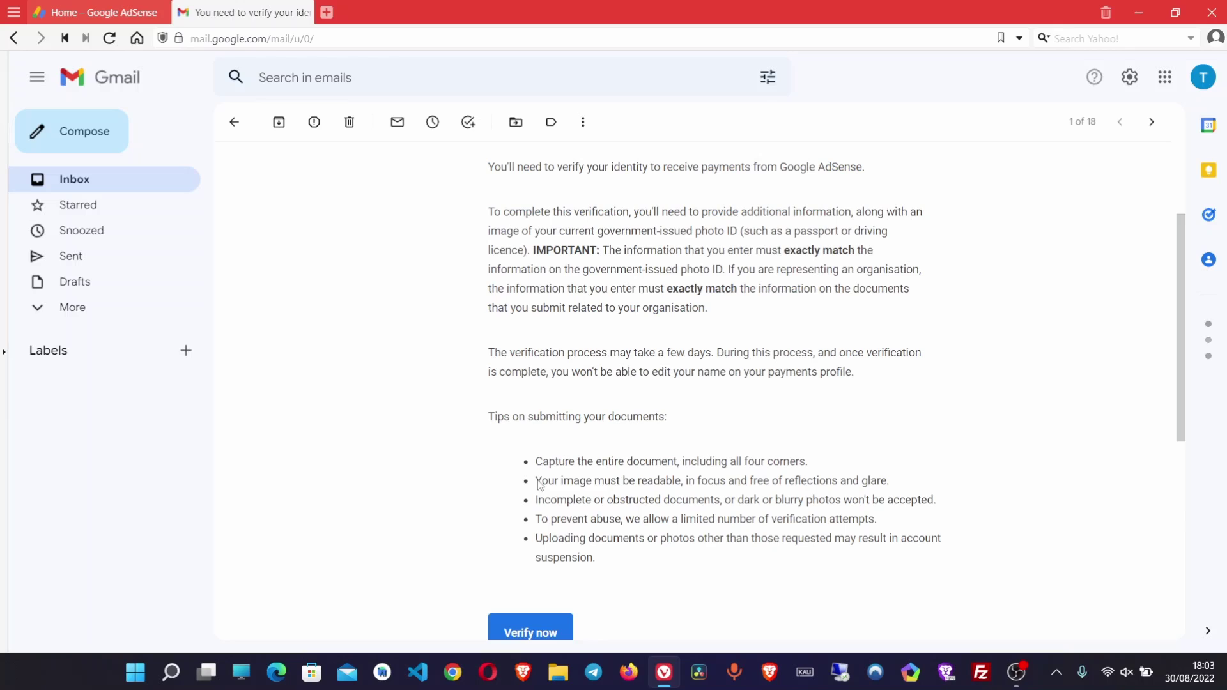
left_click_drag(535, 481, 754, 491)
left_click(750, 493)
left_click_drag(603, 519, 761, 521)
left_click(561, 543)
left_click_drag(538, 538, 658, 599)
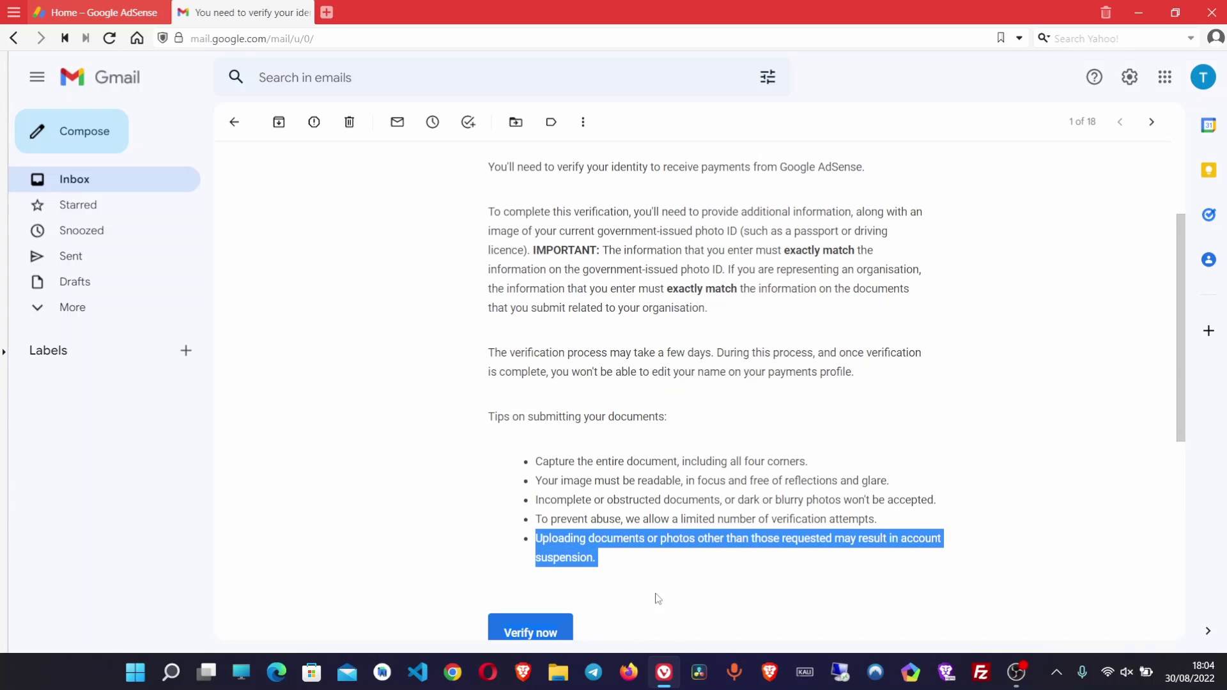
left_click(603, 566)
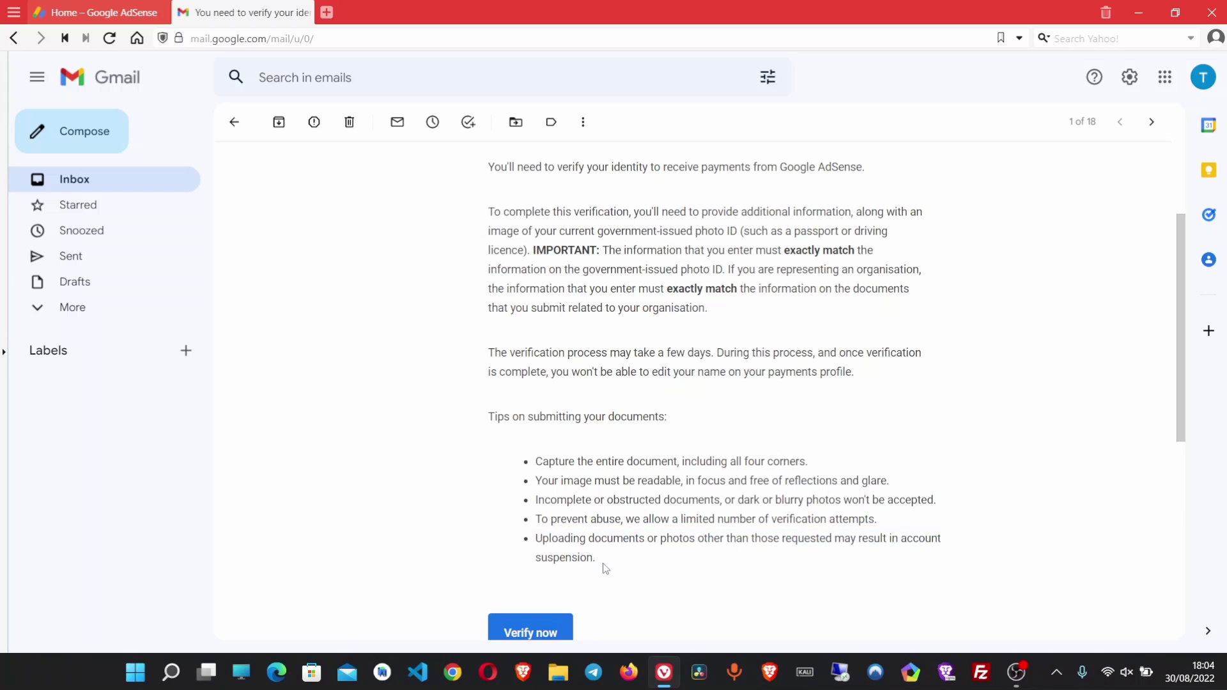
Close Gmail and open the payments info page from the AdSense payment-hold banner
left_click(303, 12)
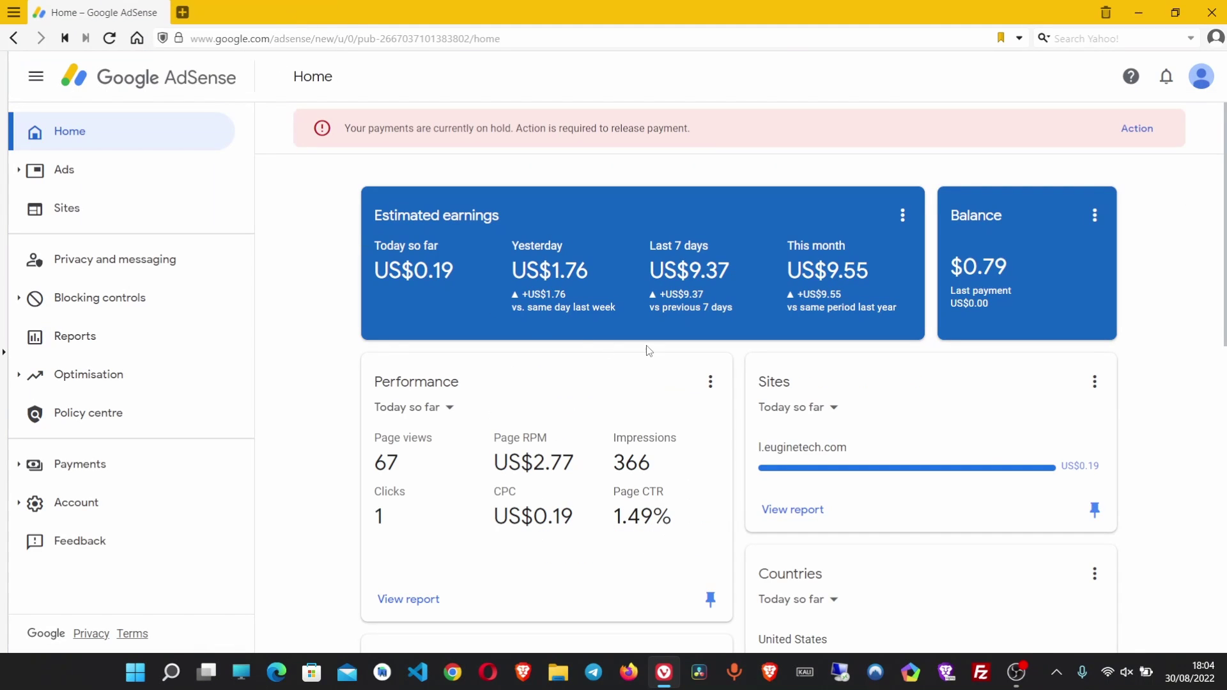
scroll(480, 378, "down", 3)
scroll(476, 370, "up", 3)
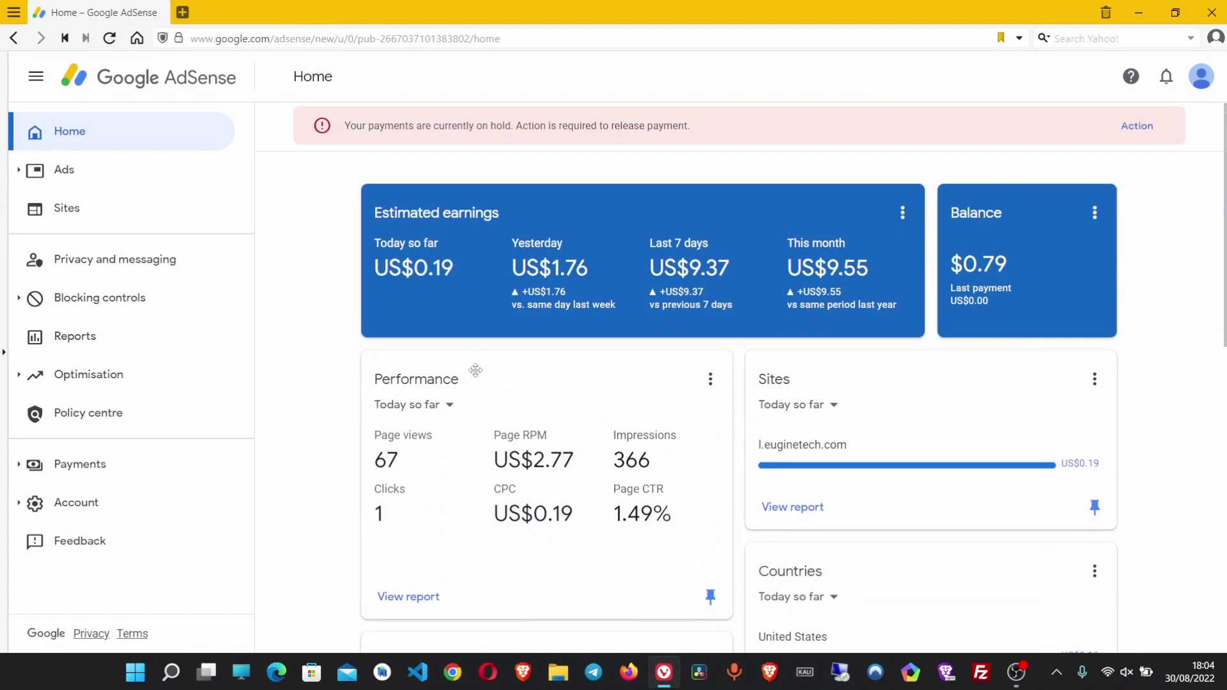
left_click(1132, 135)
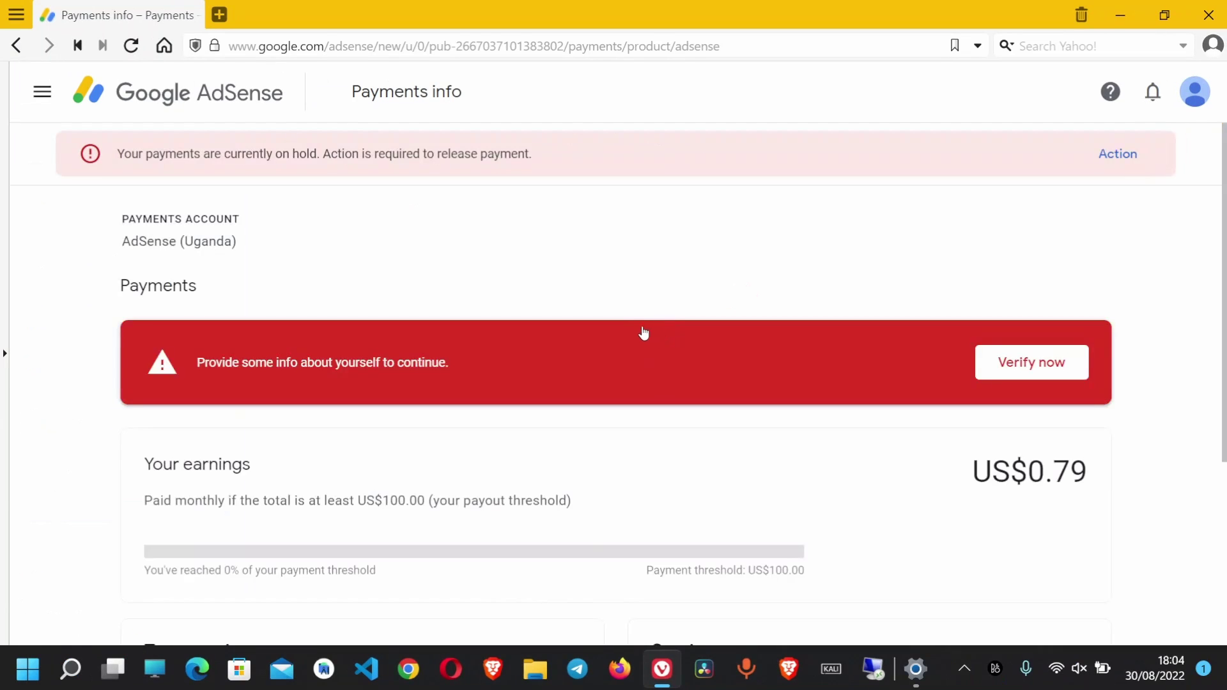
scroll(640, 333, "down", 2)
scroll(925, 311, "up", 2)
scroll(925, 311, "down", 2)
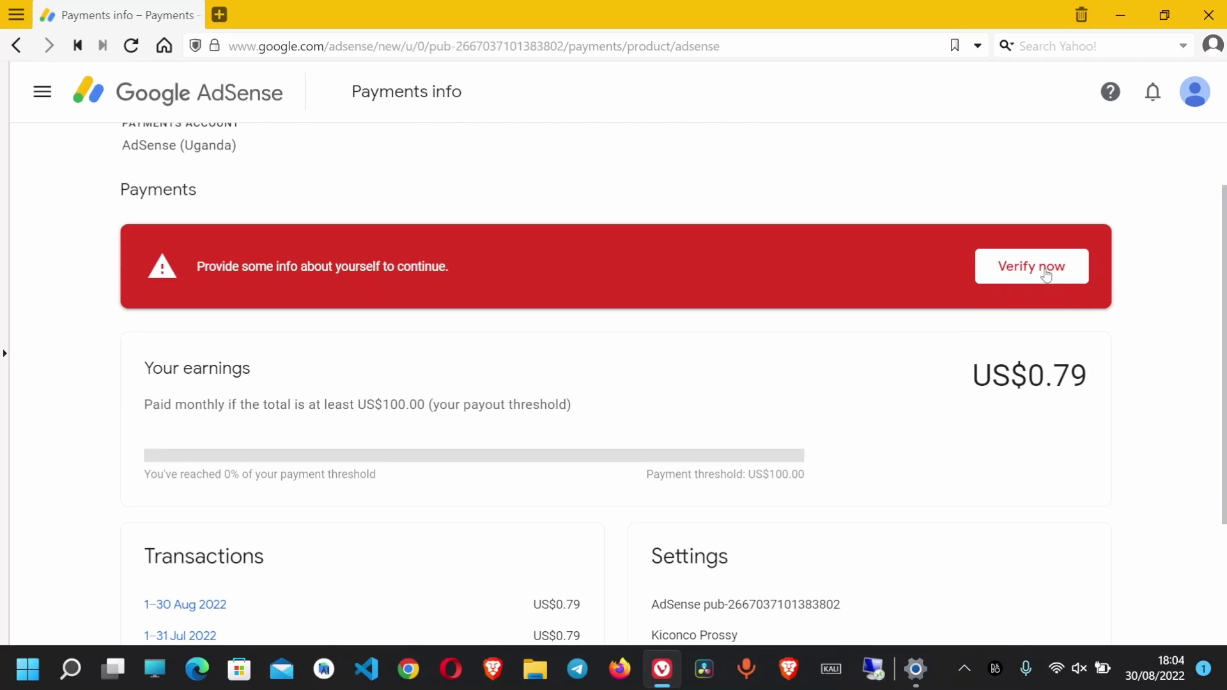
Start identity verification, accept the ID data-processing agreement and begin the verification form
left_click(1046, 273)
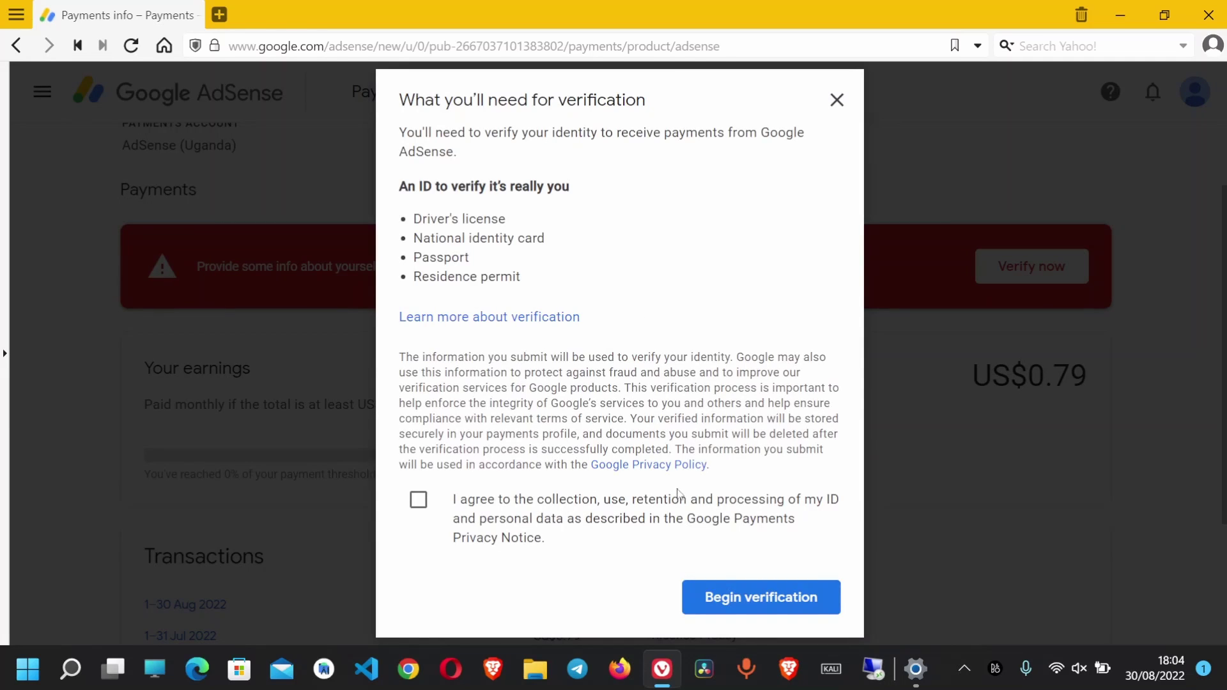
left_click_drag(481, 500, 679, 505)
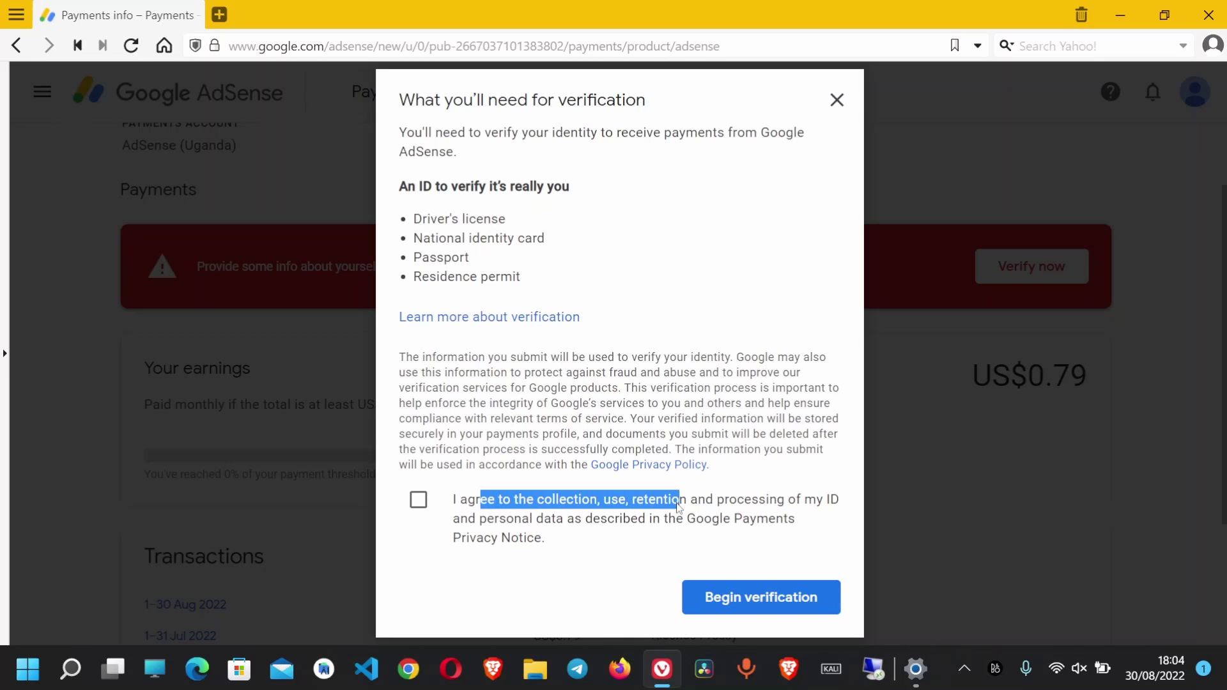
left_click(419, 502)
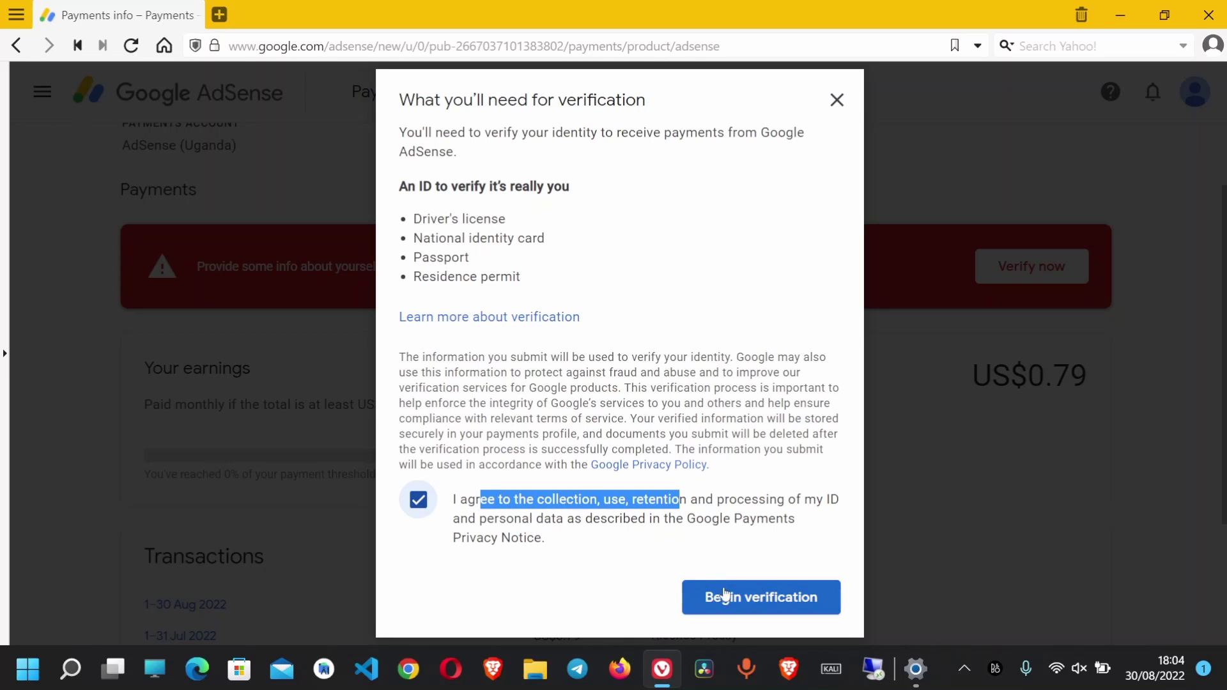
left_click_drag(391, 224, 569, 286)
left_click(759, 595)
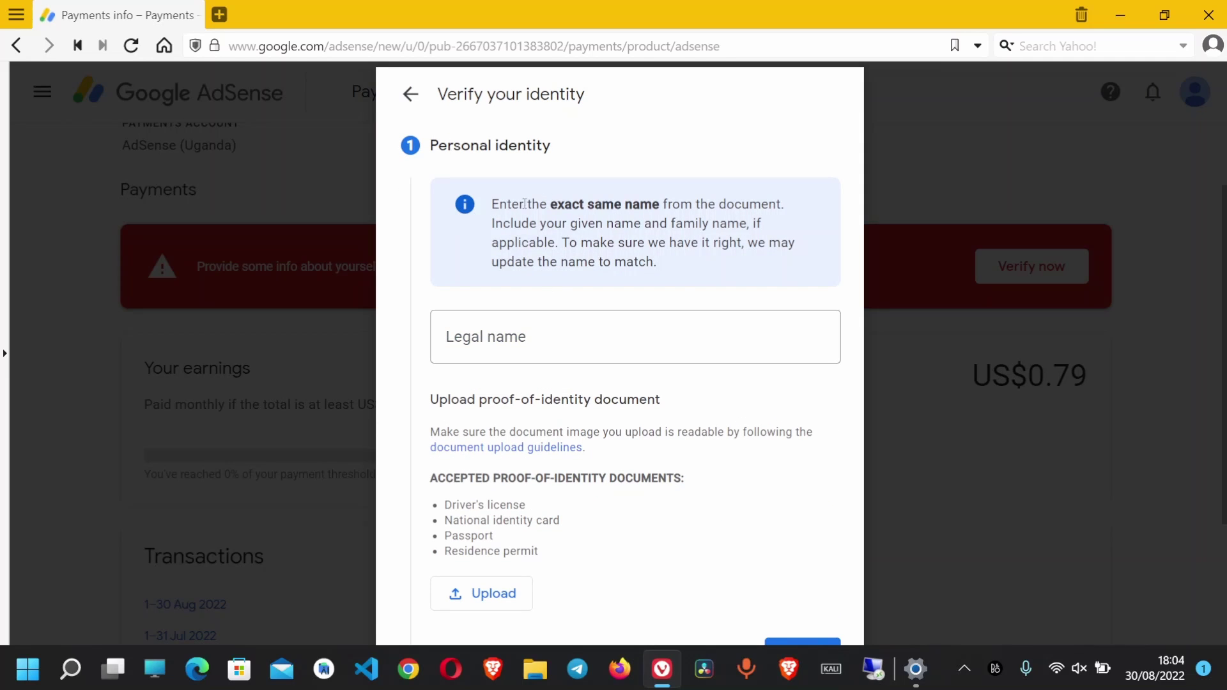
Enter your given and family name in Legal name exactly as shown on your ID
left_click_drag(491, 205, 797, 218)
left_click_drag(490, 224, 788, 234)
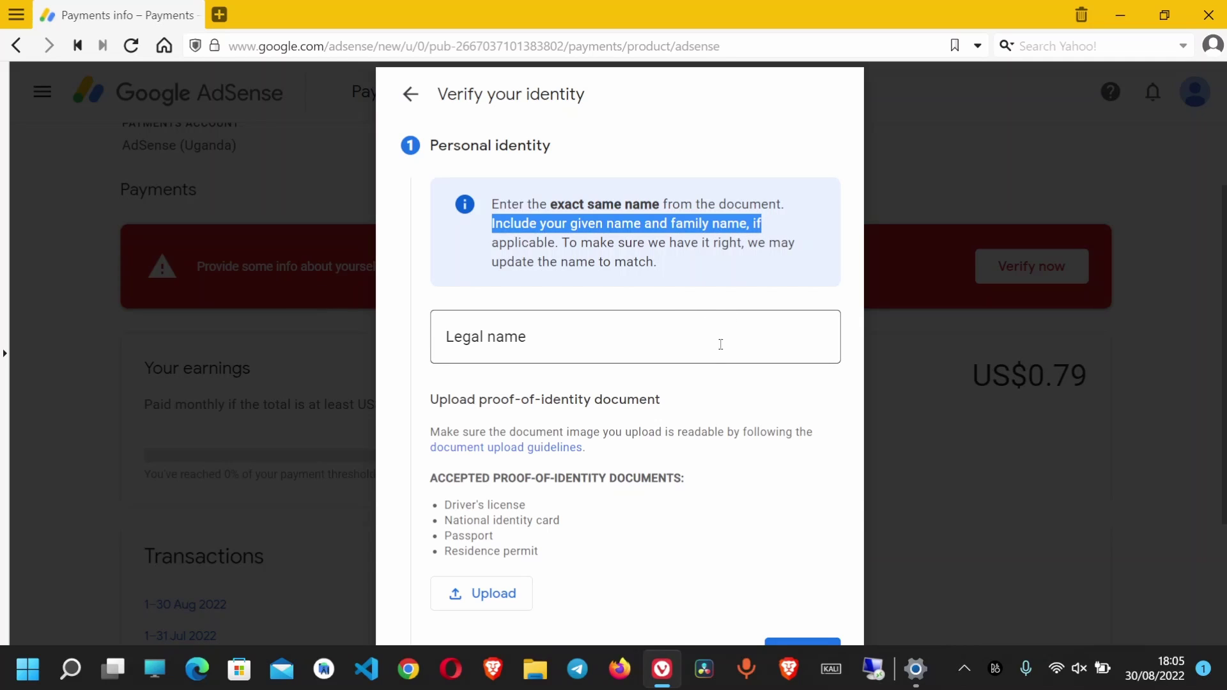
left_click(716, 340)
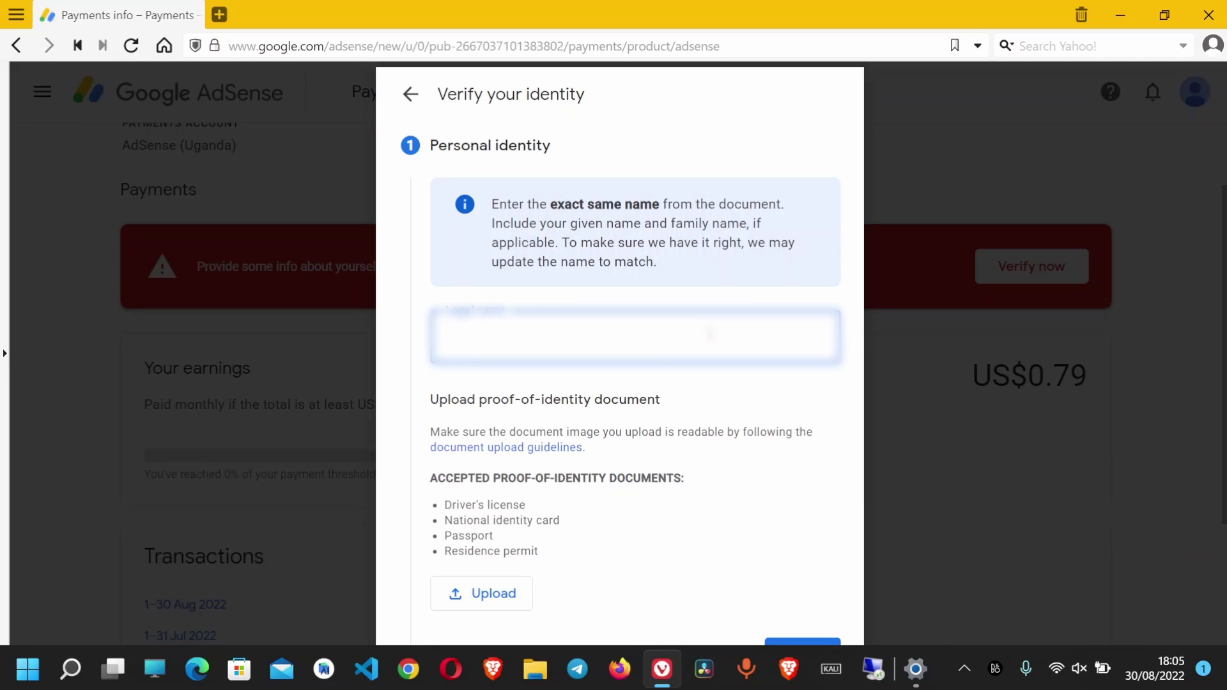
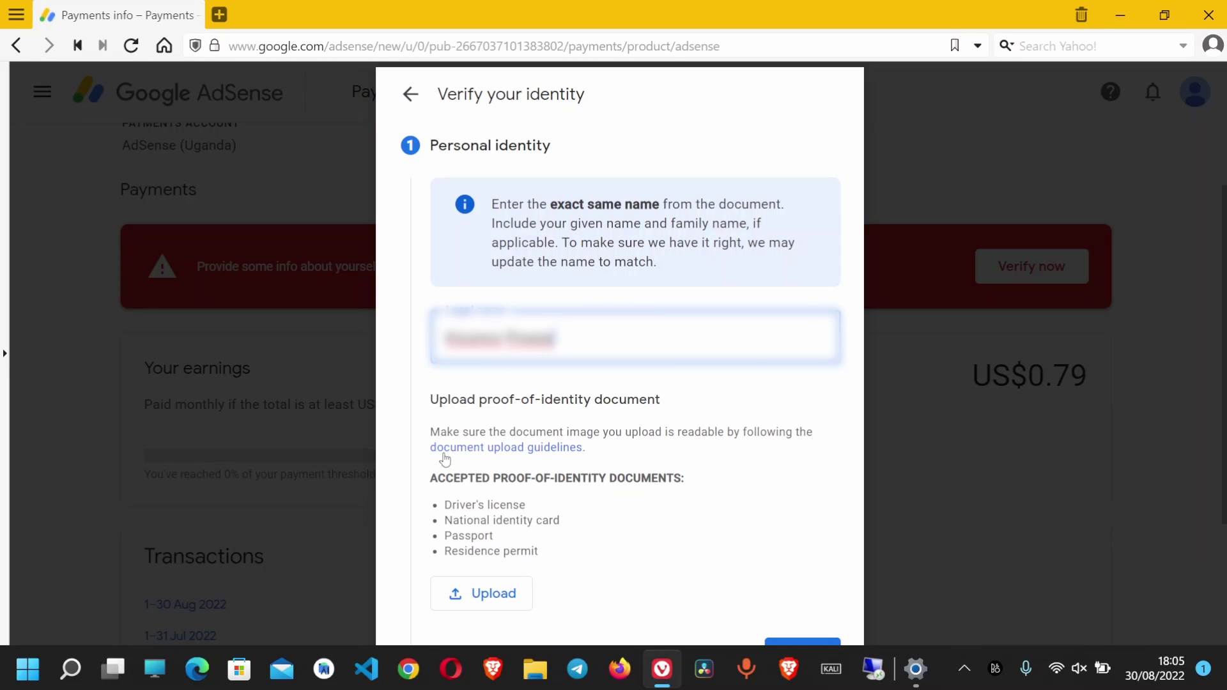
Upload the ID card photo from D:\Verif as proof of identity, then continue to the address step
left_click(471, 449)
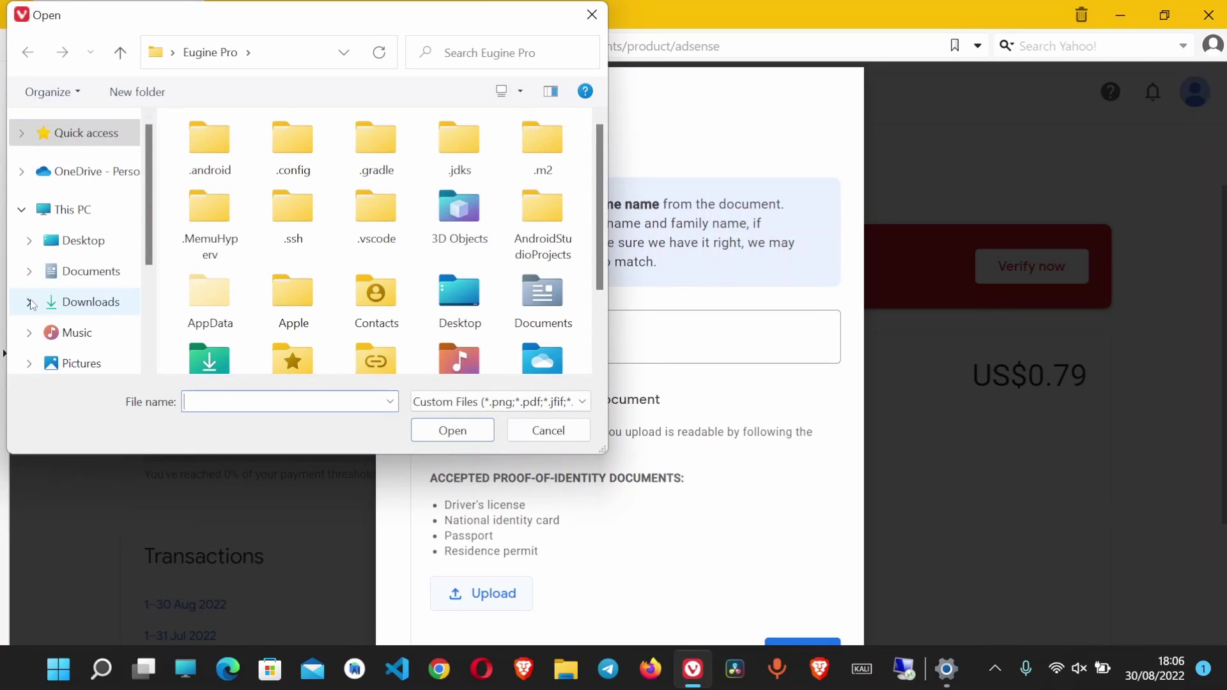
scroll(86, 297, "down", 2)
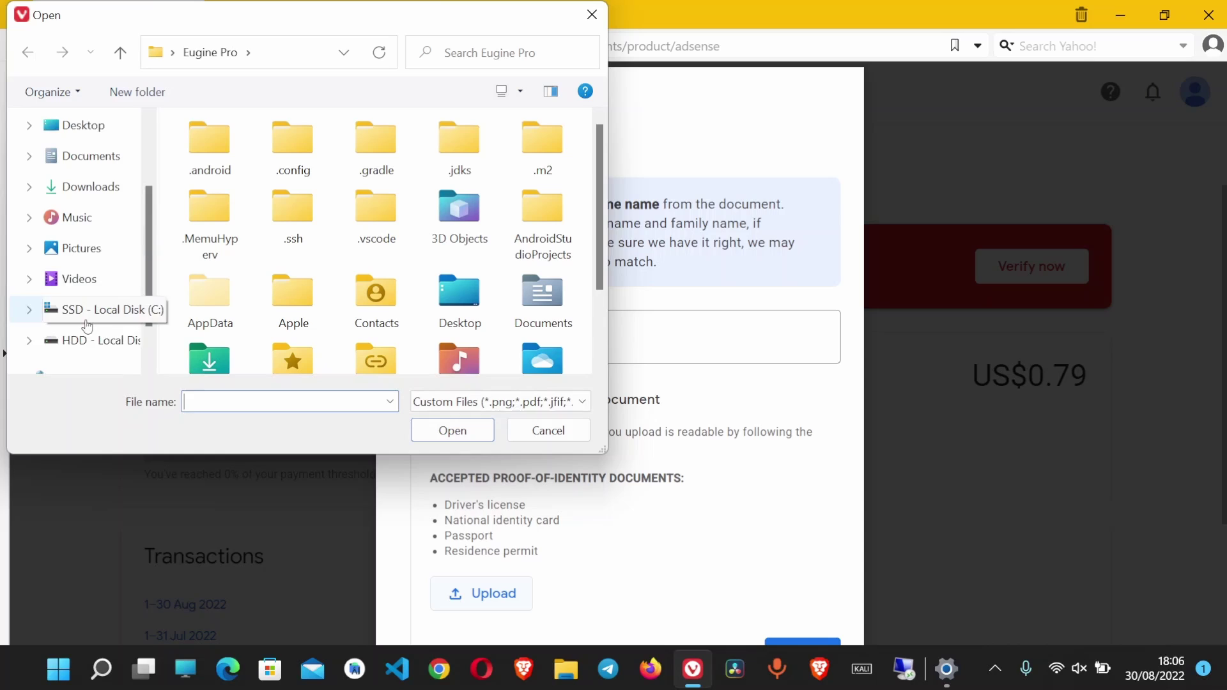
scroll(83, 310, "down", 1)
left_click(92, 310)
scroll(328, 284, "down", 3)
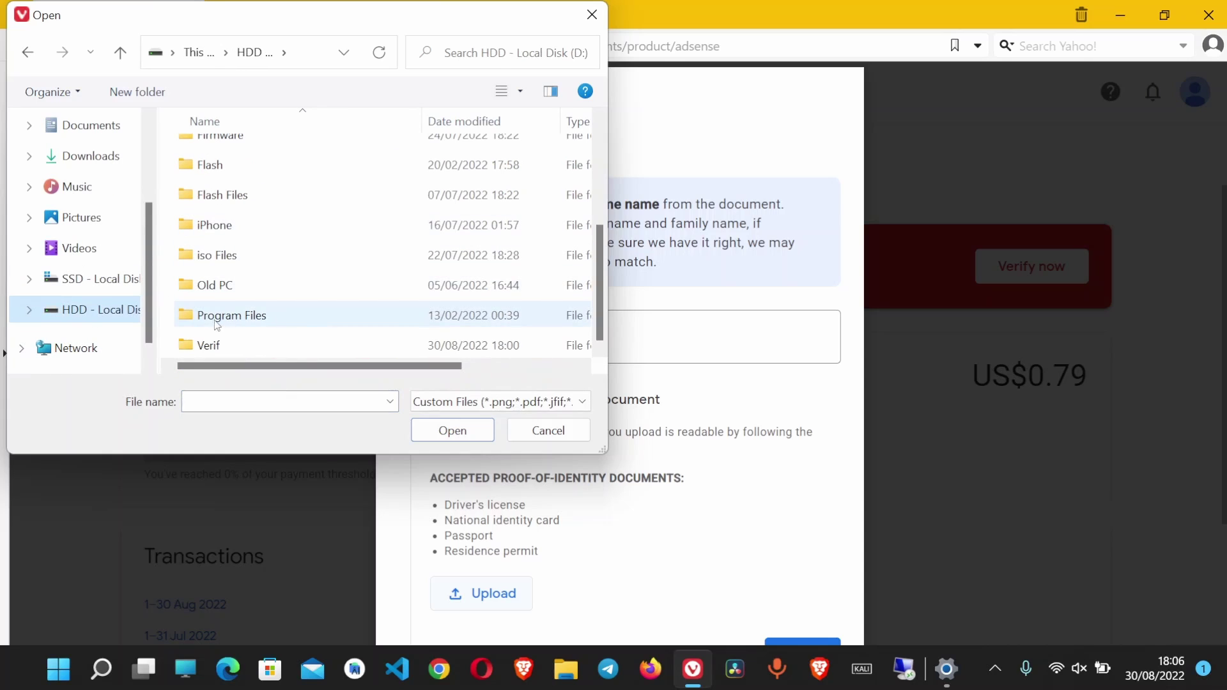
left_click(222, 345)
double_click(211, 345)
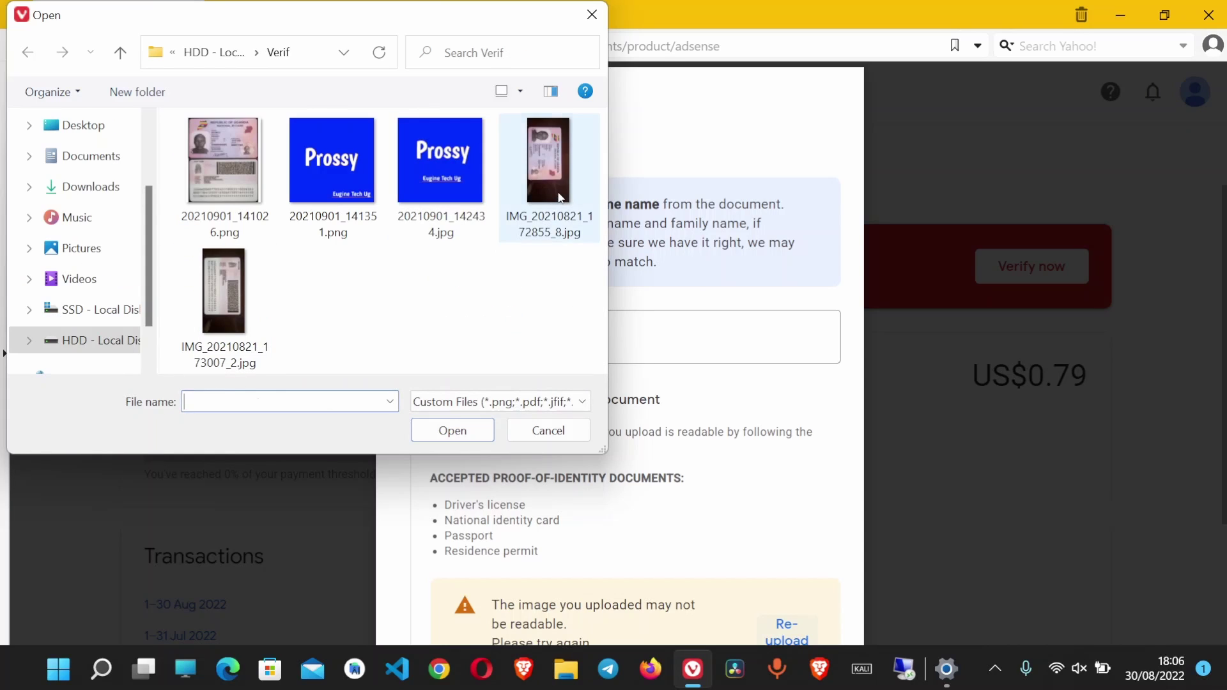
left_click(548, 169)
left_click(453, 430)
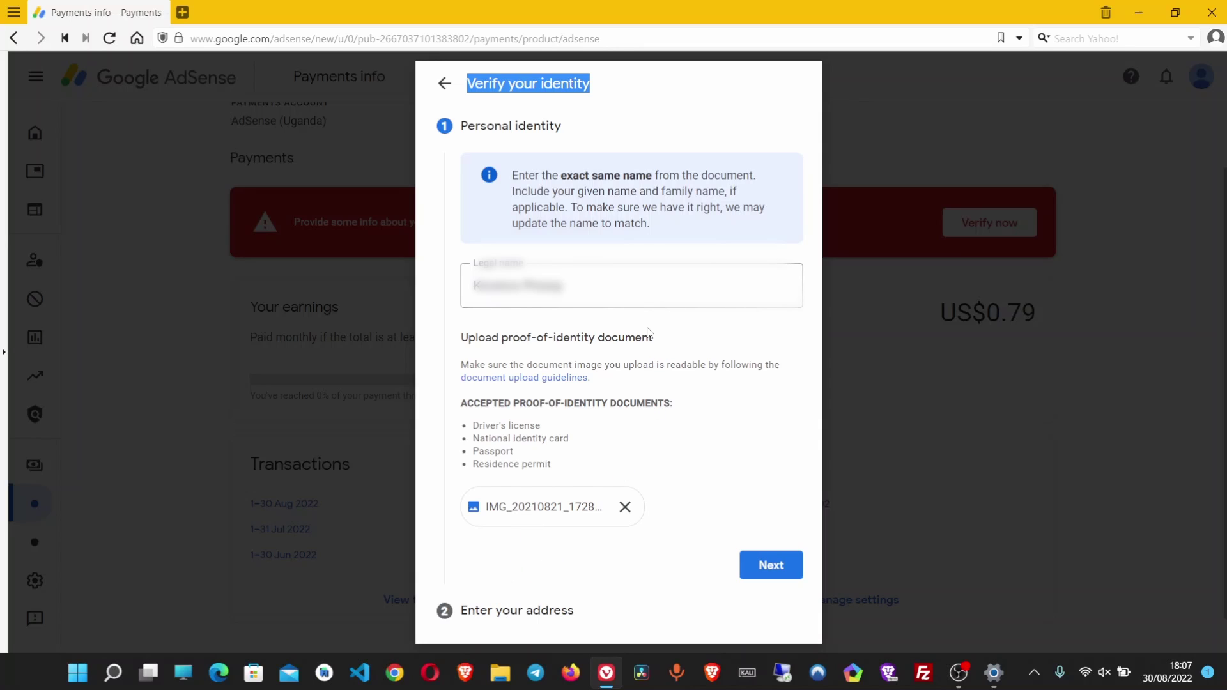
left_click(642, 285)
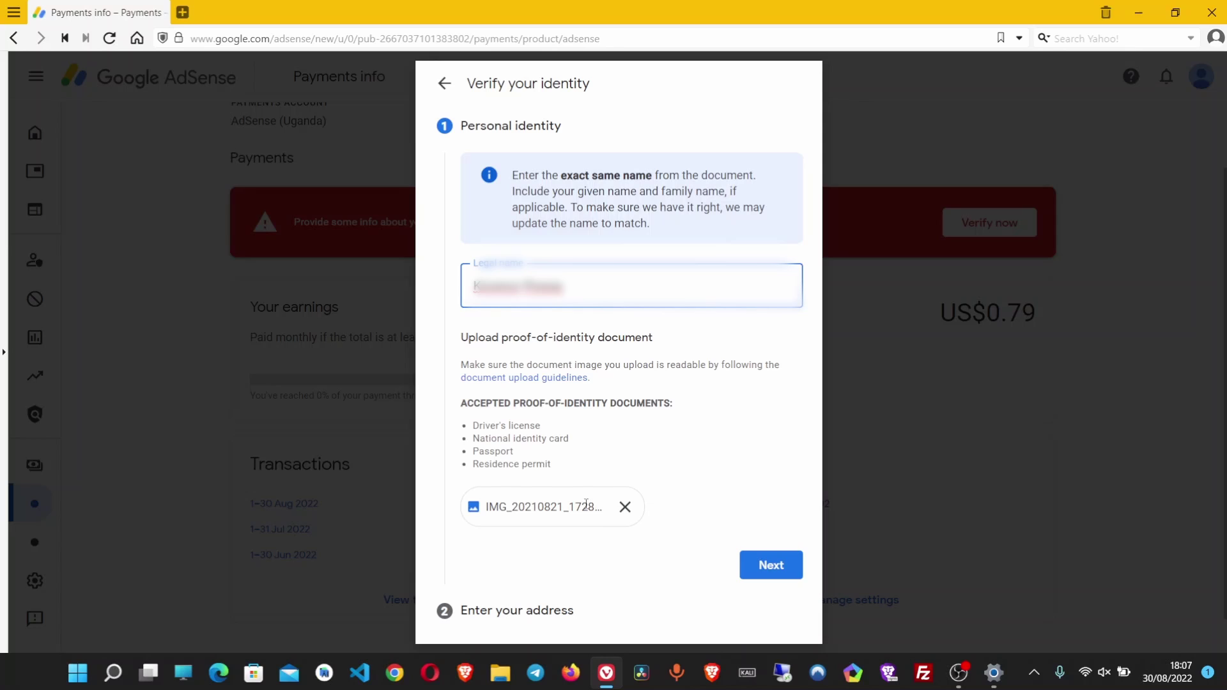
left_click(752, 567)
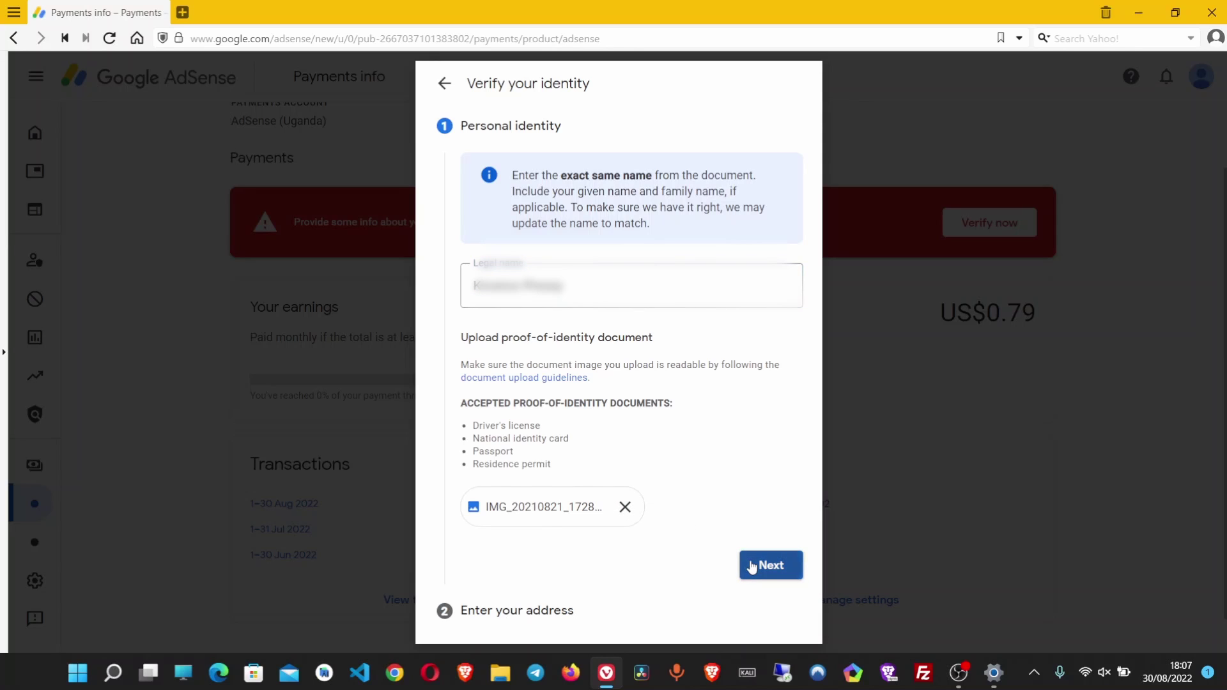
Enter the street address, fill Apt and City from the autocomplete suggestion, and submit
left_click(577, 327)
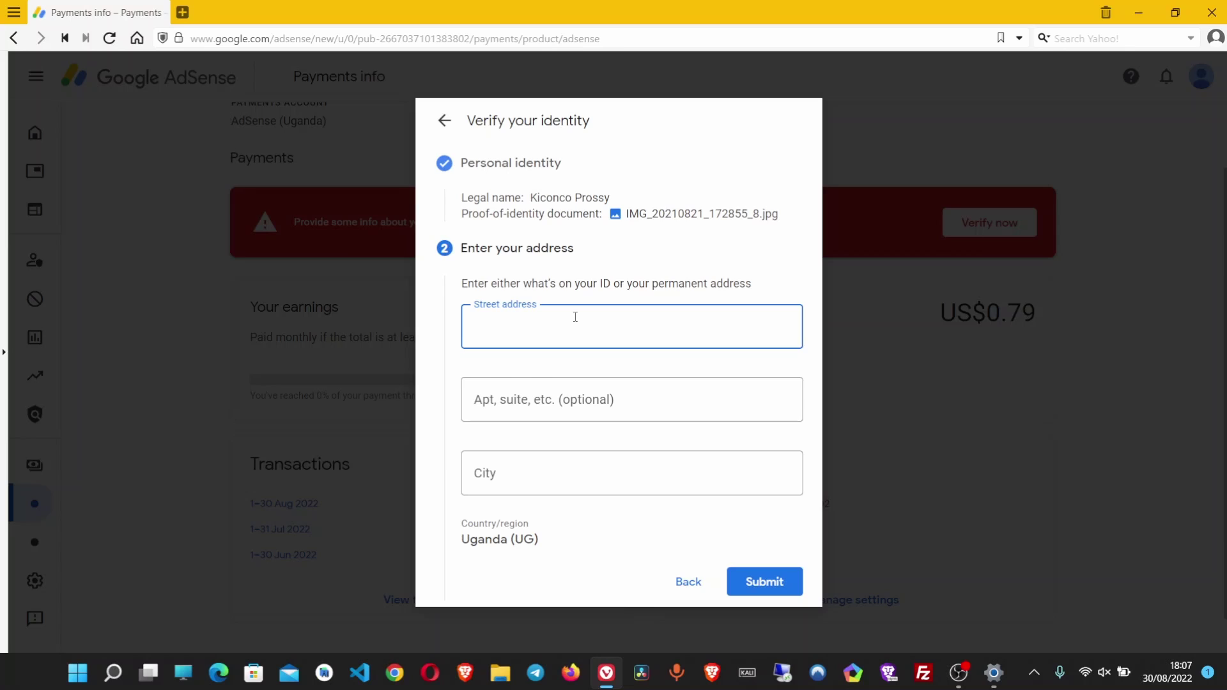
left_click(575, 317)
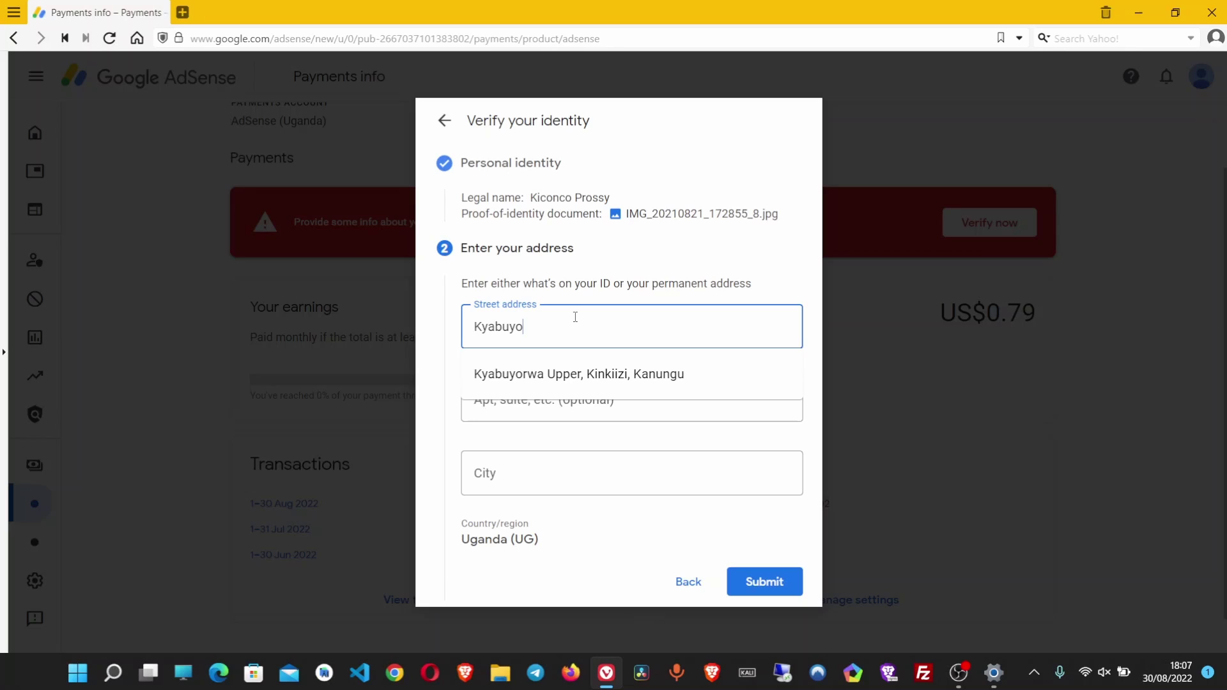
left_click(615, 374)
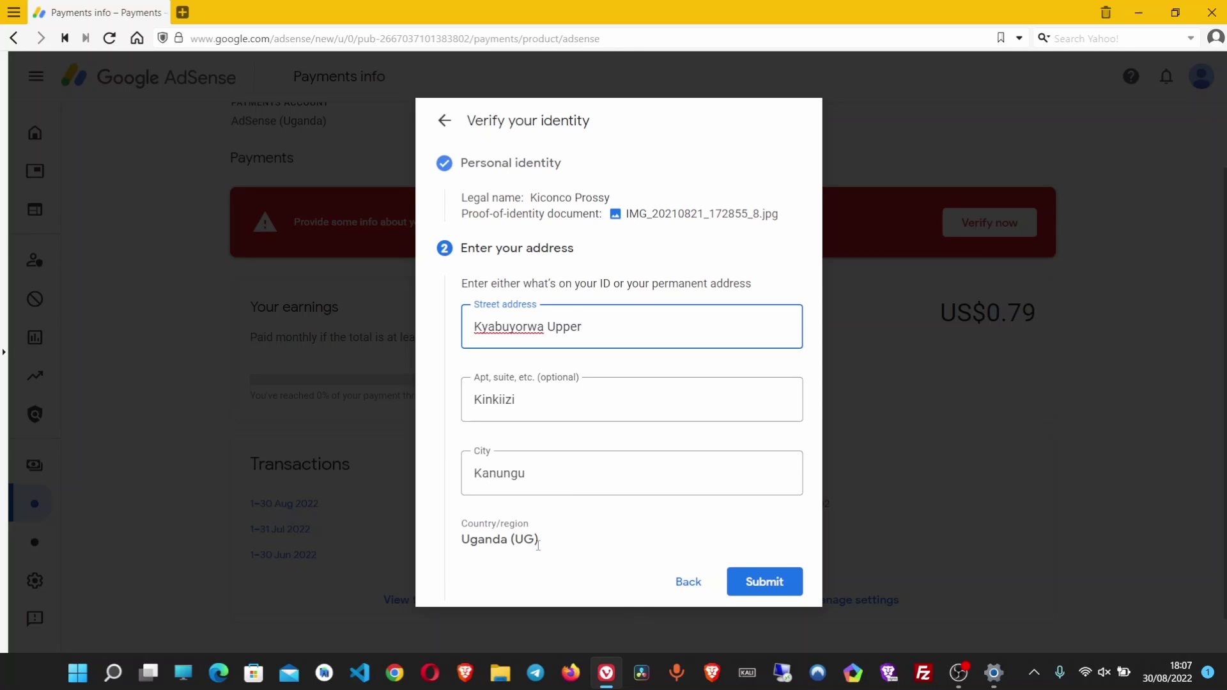
left_click(779, 582)
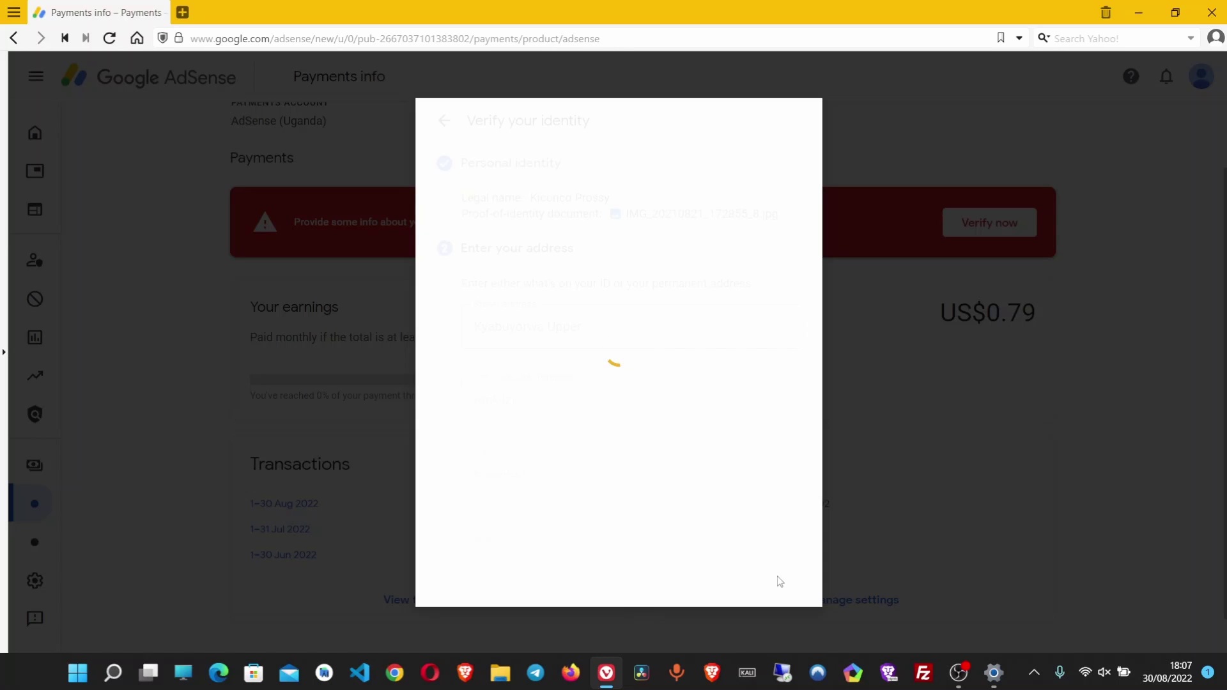
Dismiss the Verification successful message with Got it
left_click(779, 582)
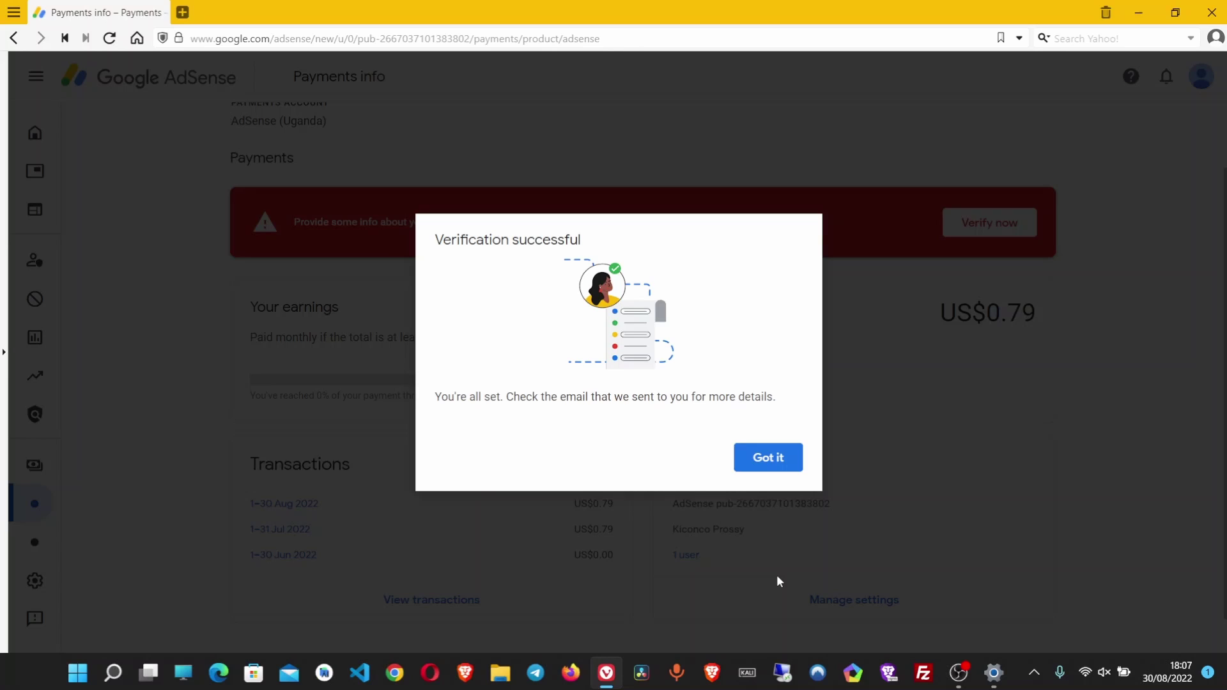
left_click(775, 465)
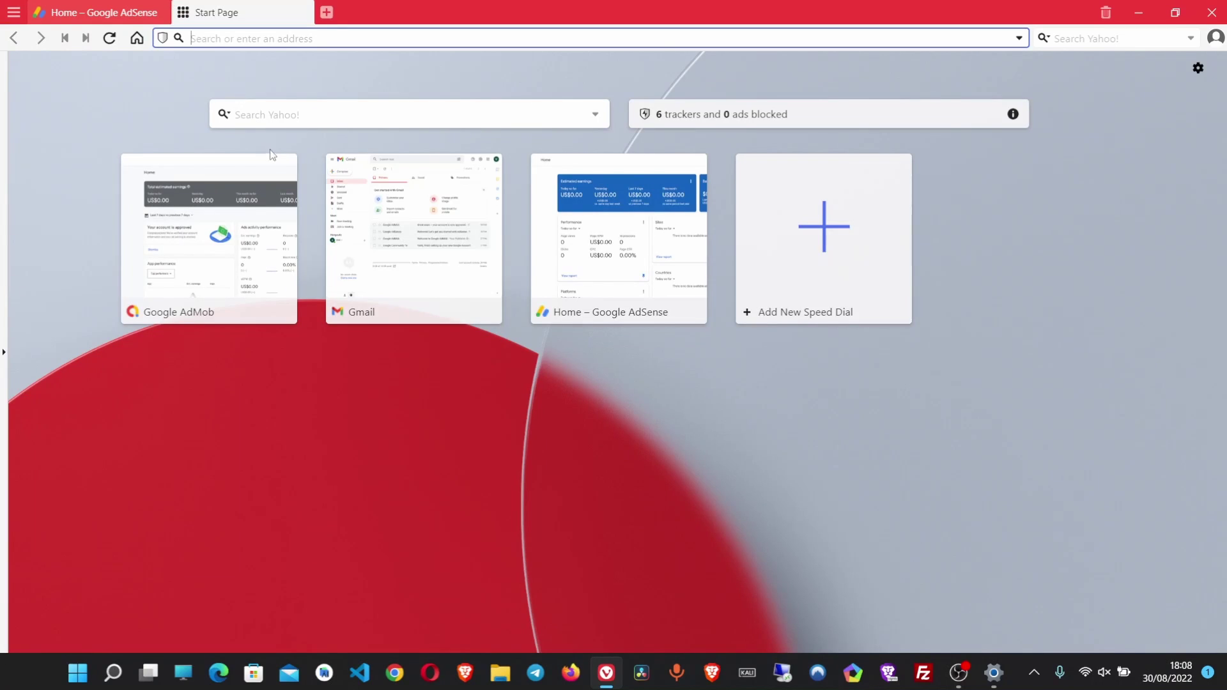
Load Gmail in the new tab and read the 'Identity verification successful' email
type("g")
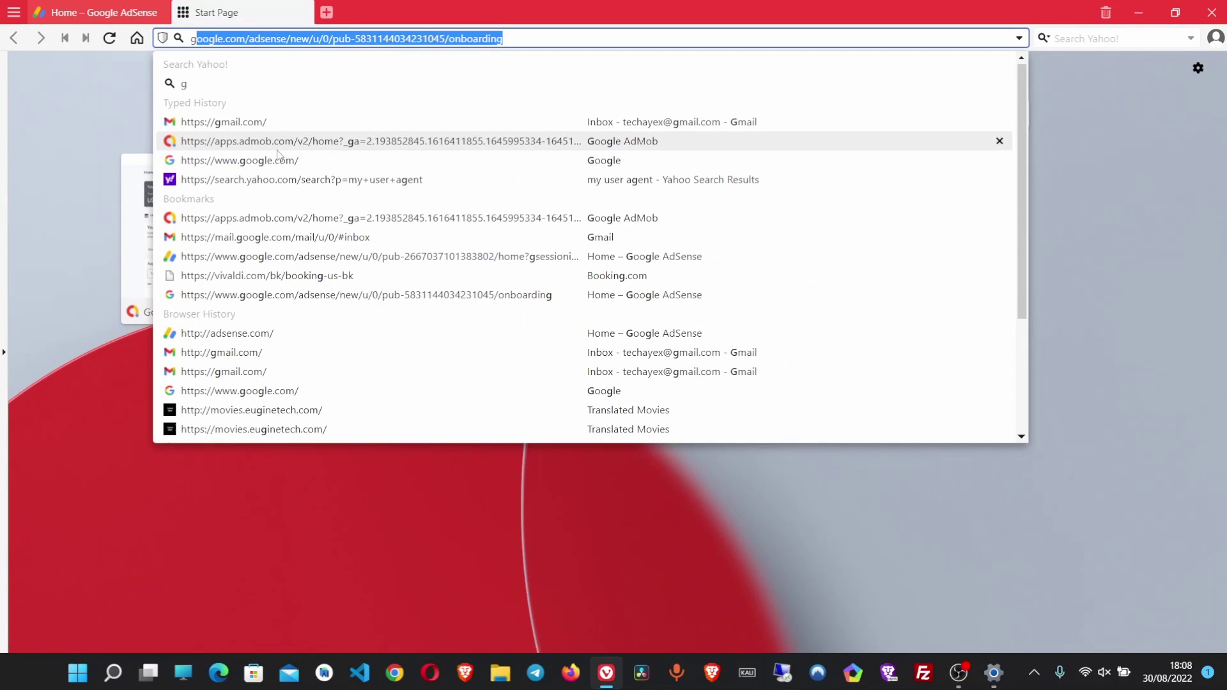
key("Return")
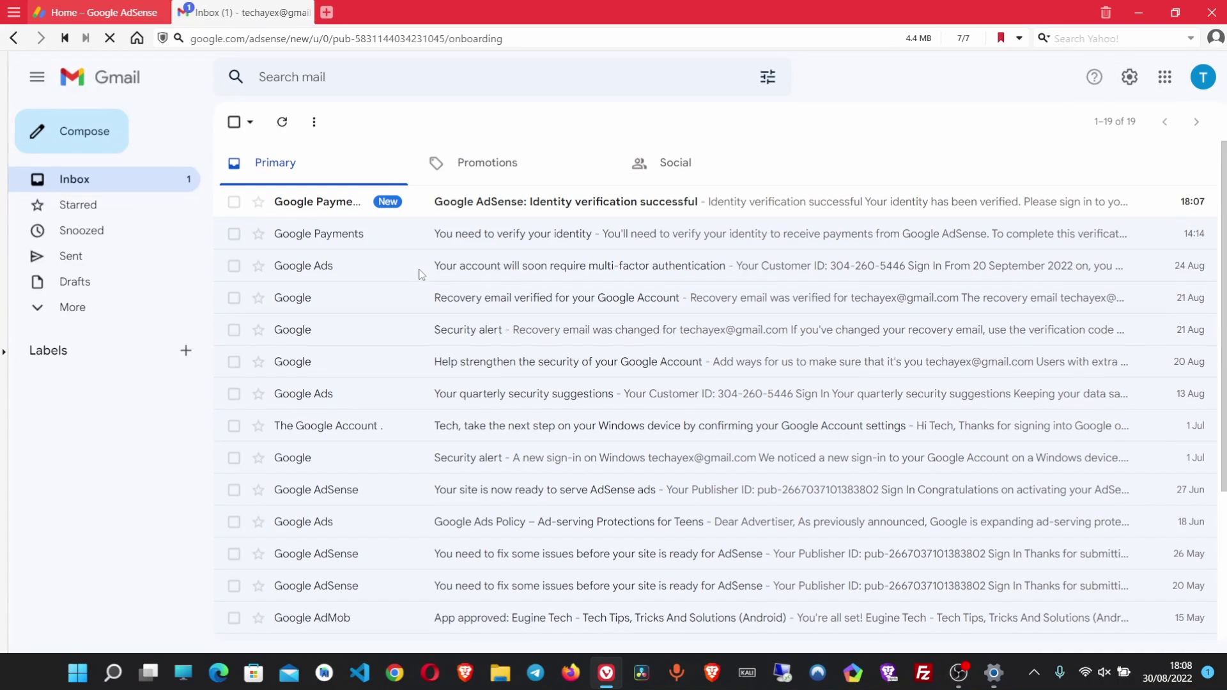
left_click(562, 205)
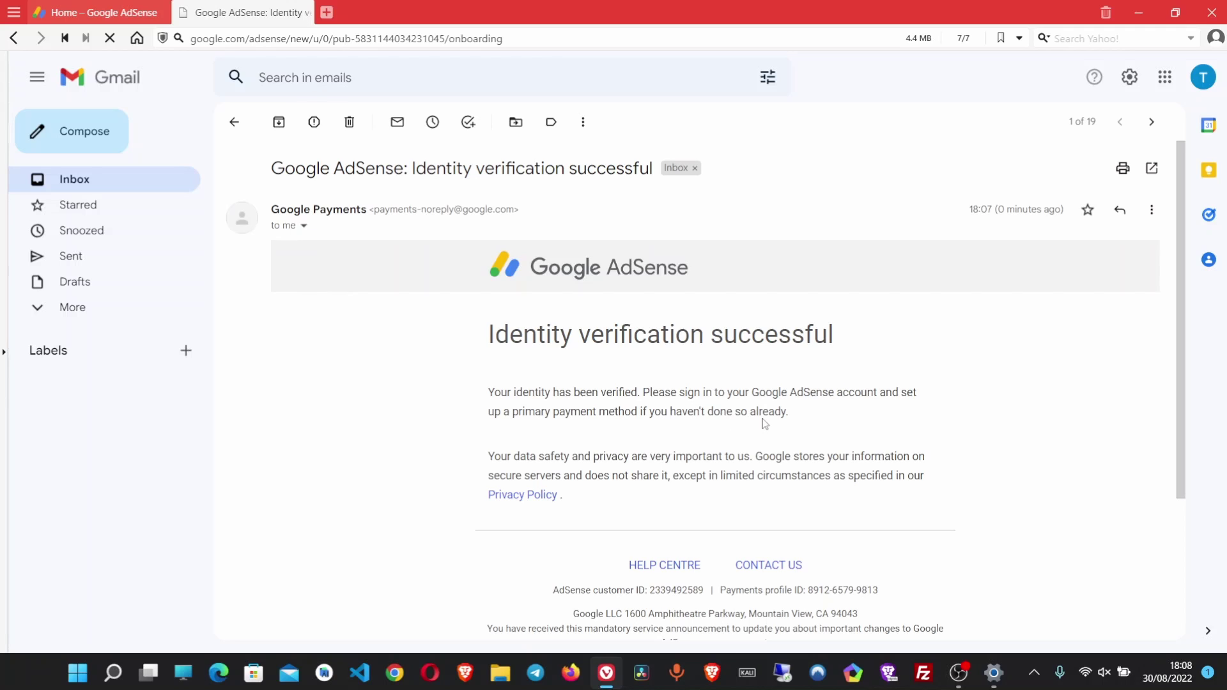
scroll(764, 424, "down", 1)
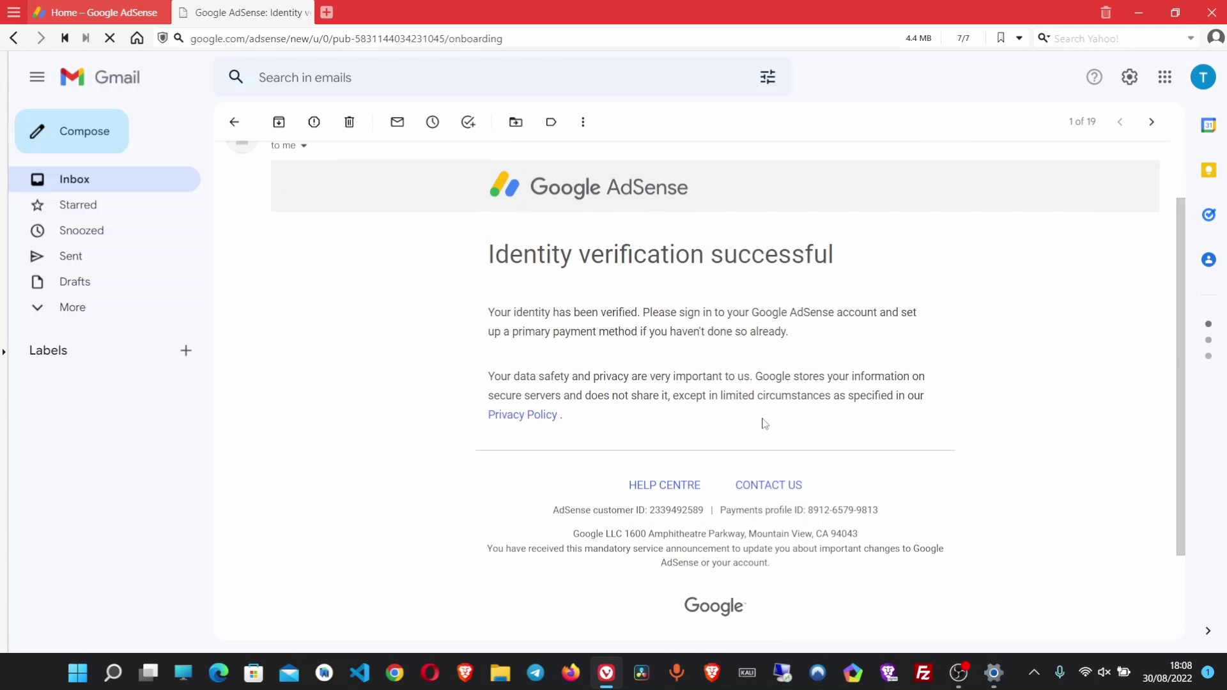
scroll(764, 424, "down", 2)
scroll(765, 424, "up", 3)
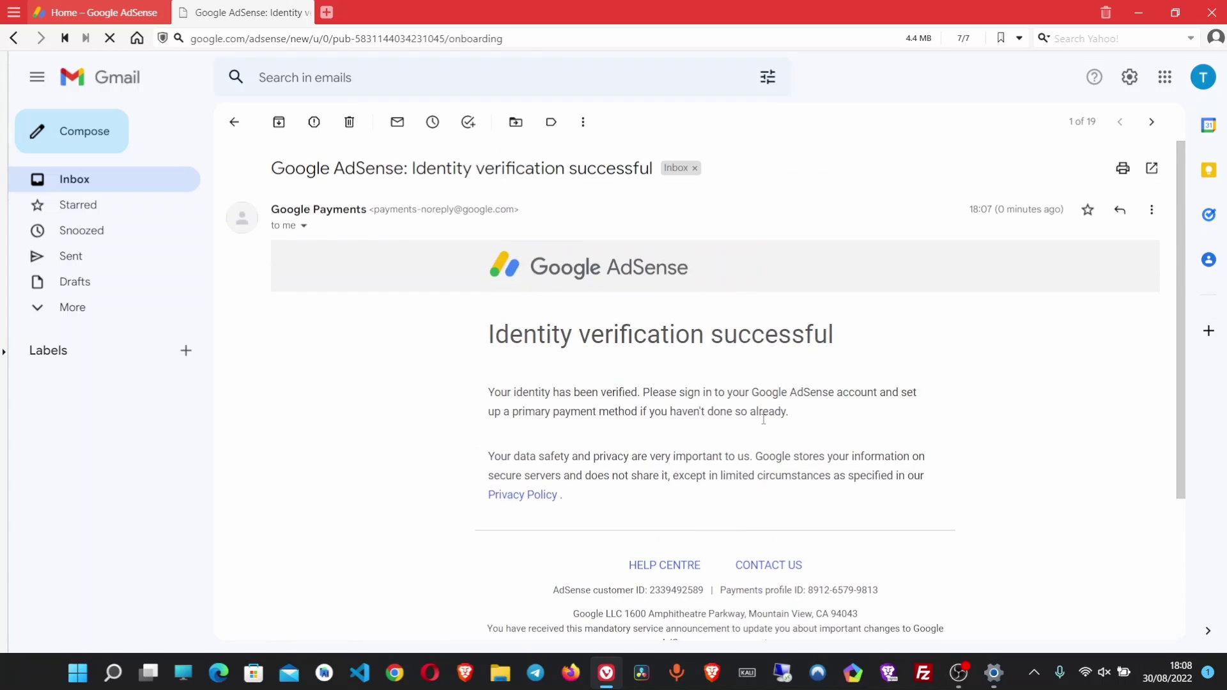